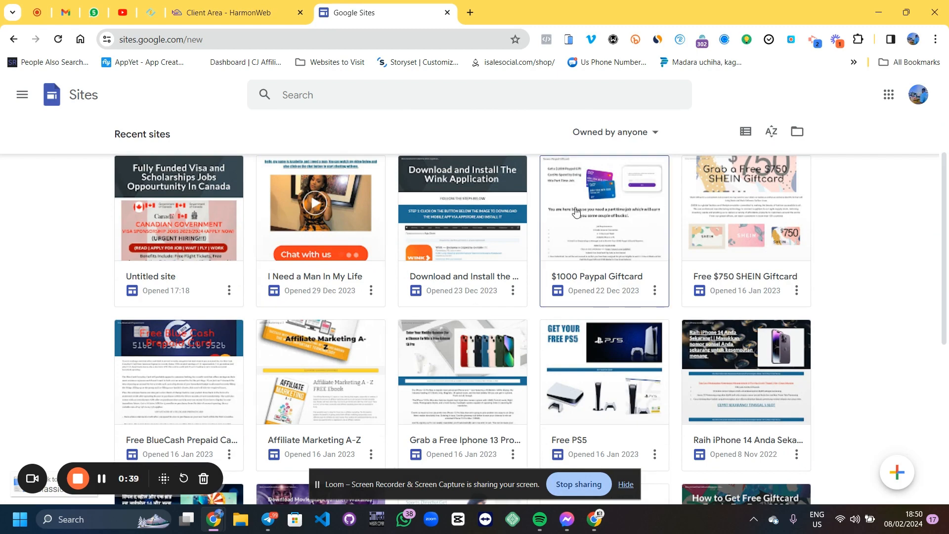
Open the Untitled site in the editor and bring up its publish settings
left_click(196, 234)
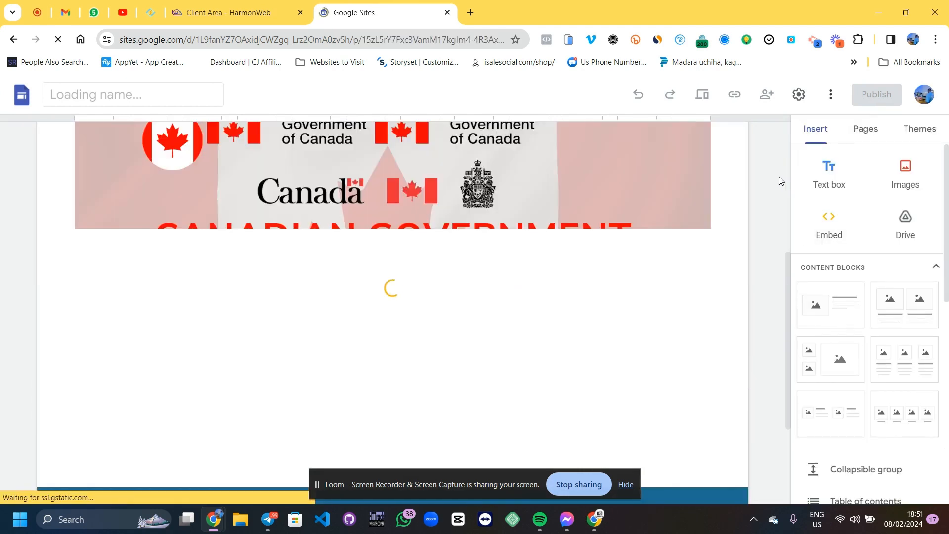
scroll(780, 192, "down", 3)
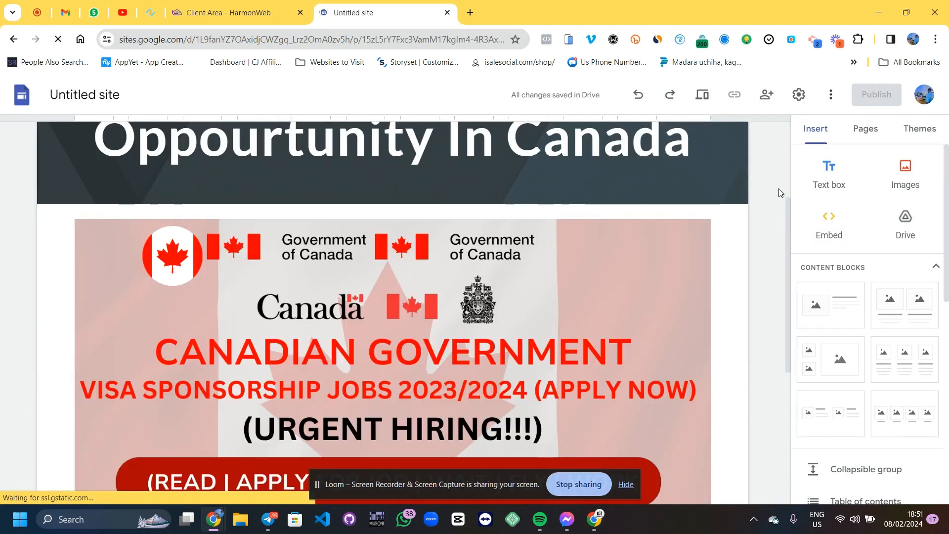
scroll(787, 298, "down", 2)
left_click_drag(787, 299, 779, 111)
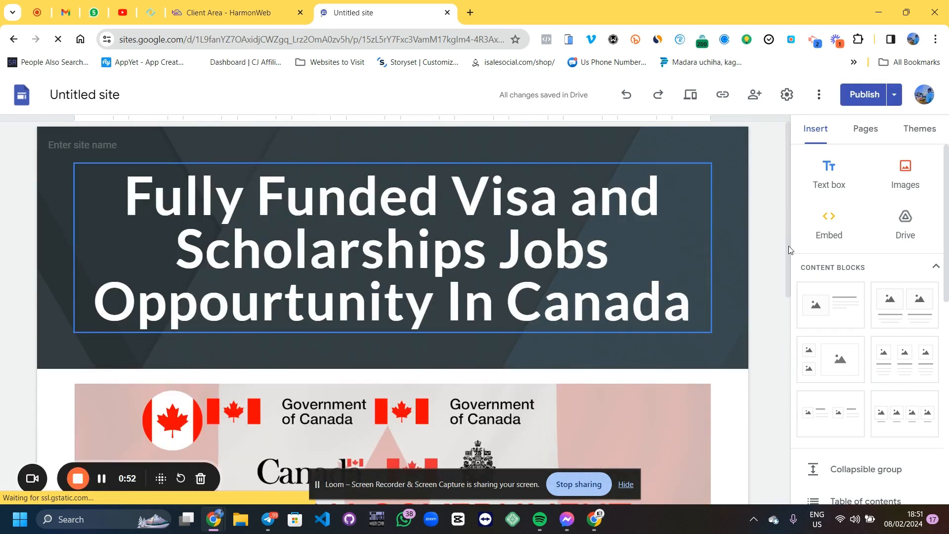
left_click(894, 99)
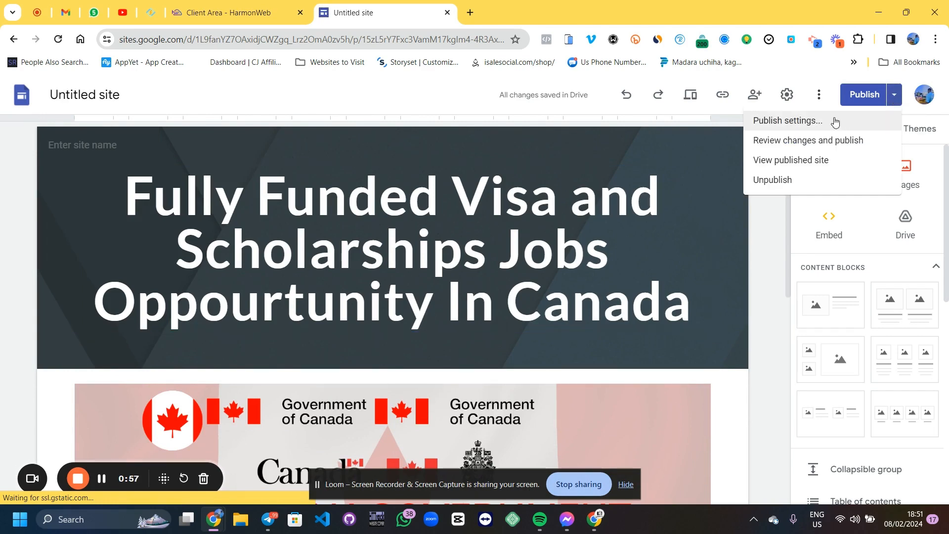
left_click(804, 123)
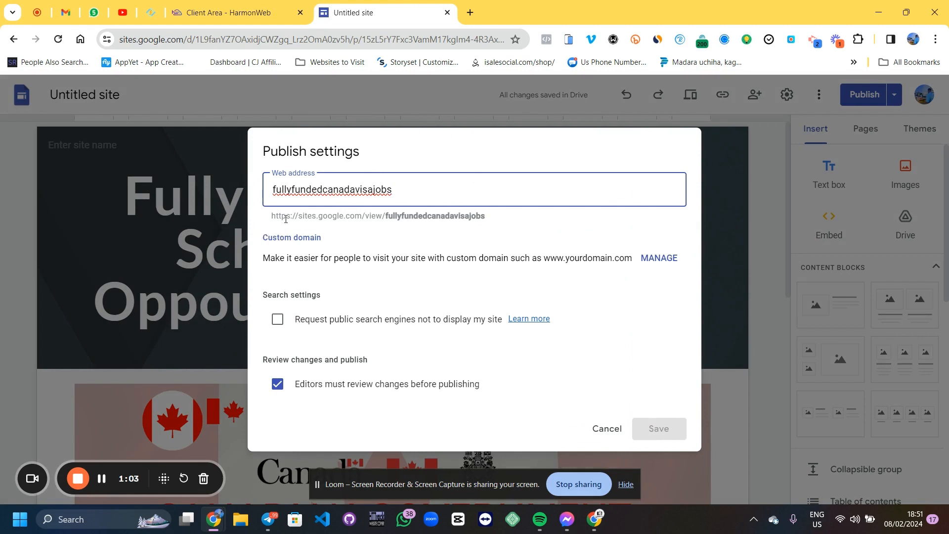
key("Print")
mouse_move(252, 126)
left_mouse_down()
mouse_move(642, 446)
mouse_move(716, 428)
left_mouse_up()
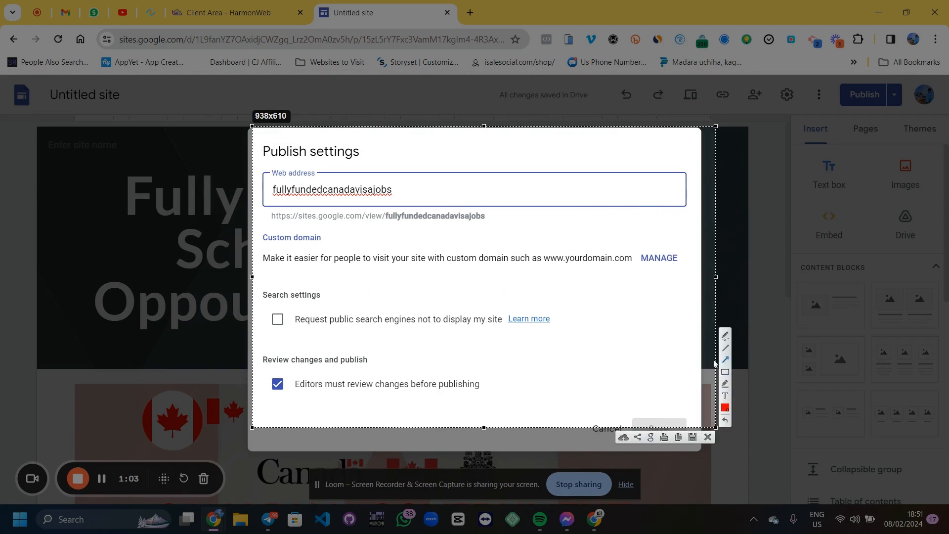
mouse_move(485, 352)
left_mouse_down()
mouse_move(296, 214)
mouse_move(324, 240)
left_mouse_up()
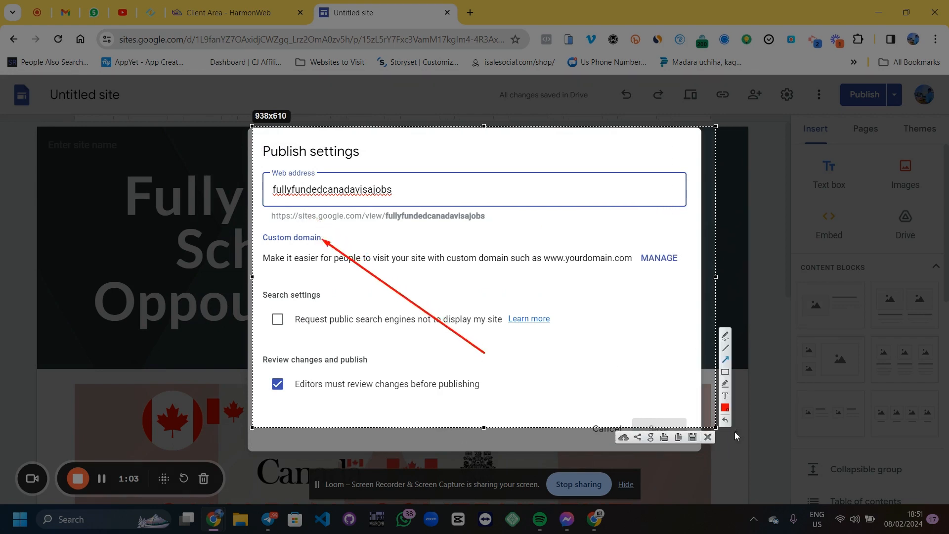
left_click(707, 438)
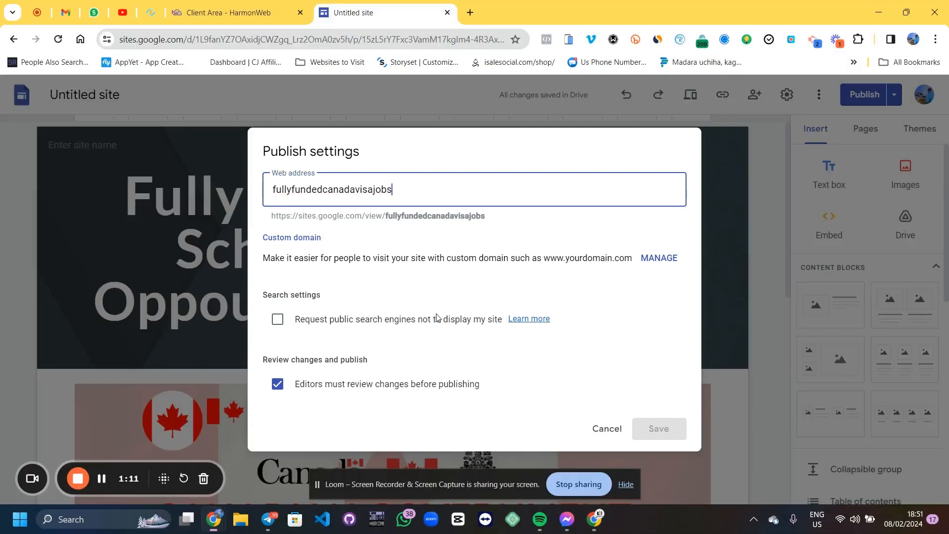
Start setting up a custom domain for the site and place the cursor in the domain field
left_click(287, 235)
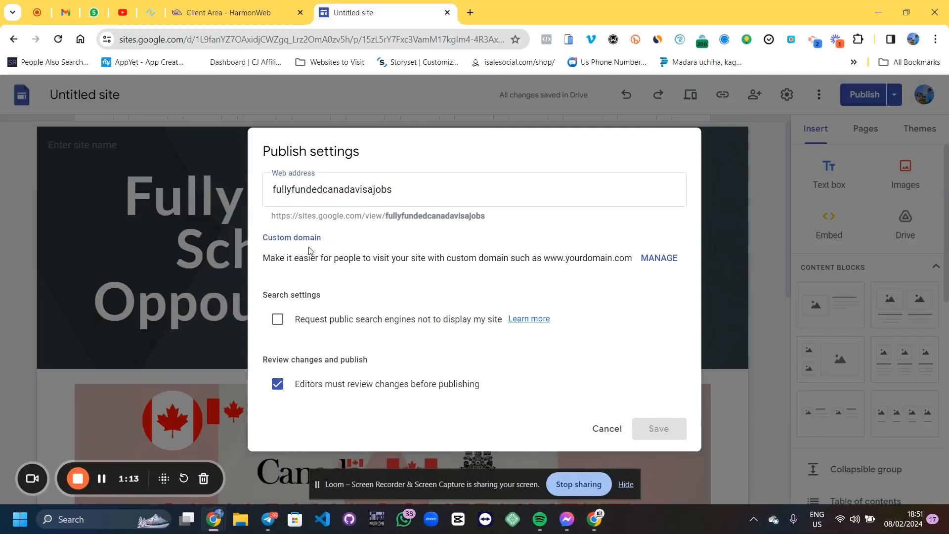
left_click(659, 259)
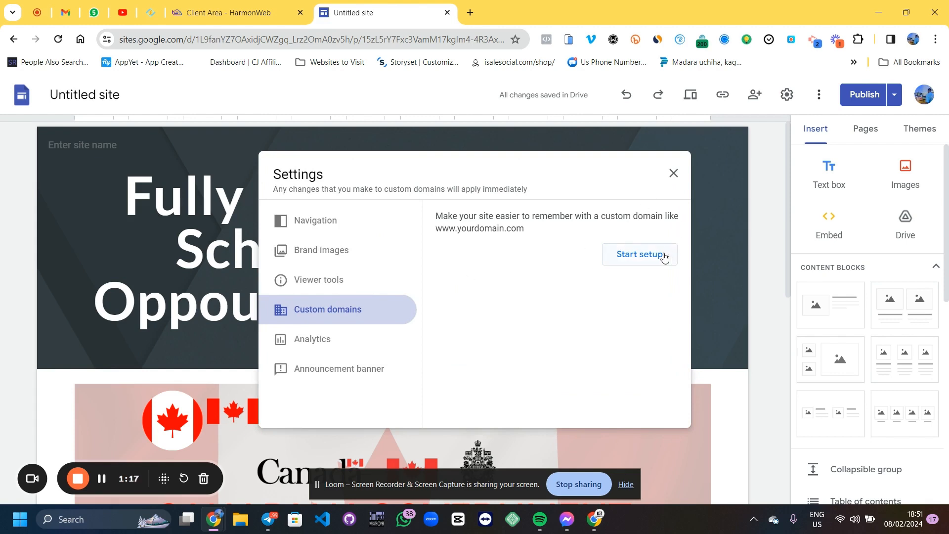
left_click(634, 255)
left_click(461, 260)
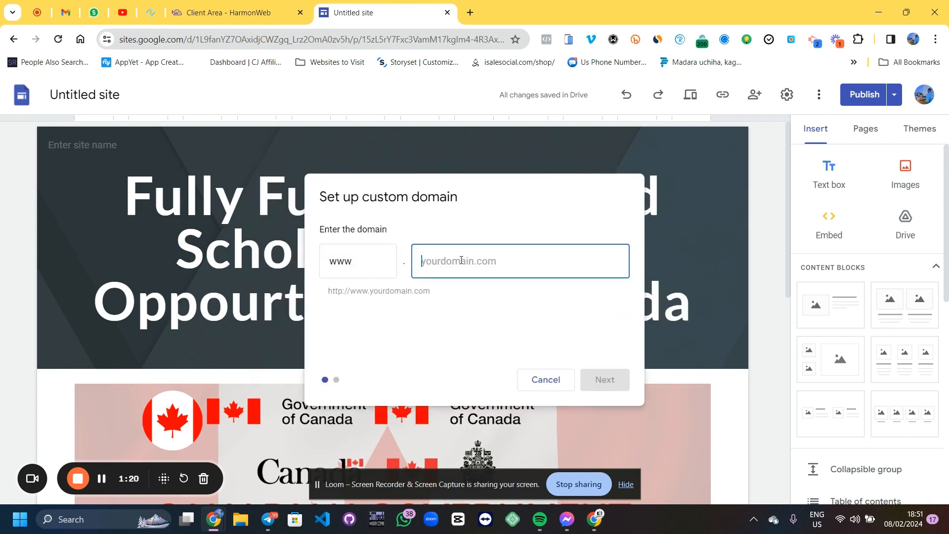
Copy the domain demo-tutorial-yt.com from the hosting client area and paste it into the custom domain field
left_click(218, 15)
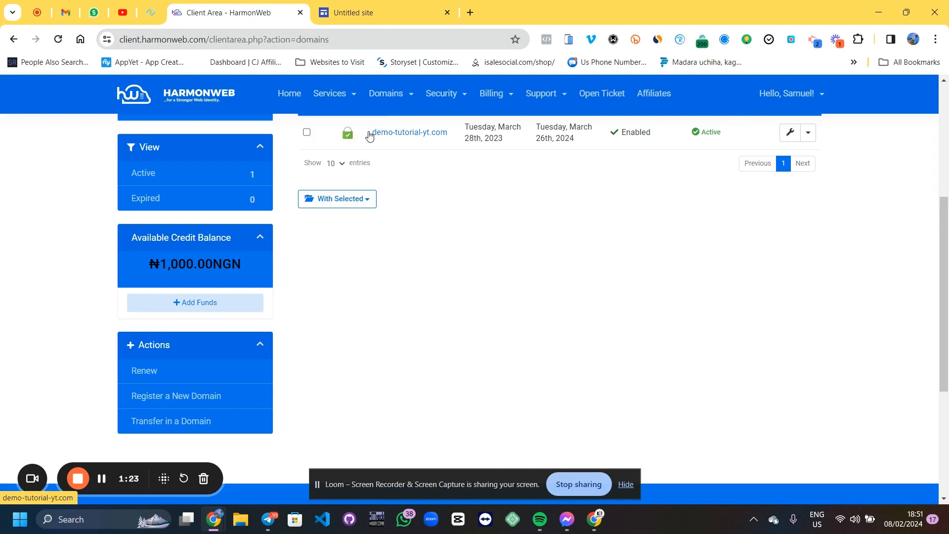
left_click_drag(369, 135, 441, 137)
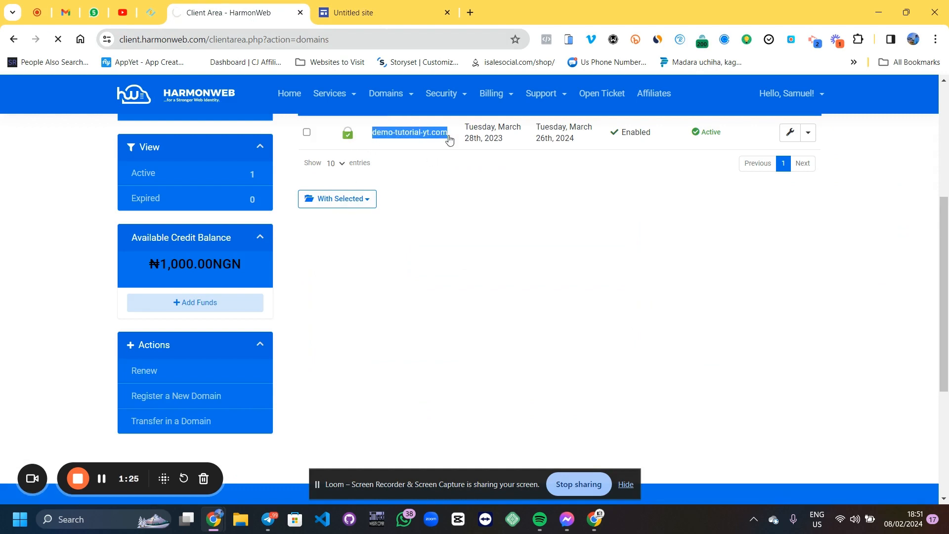
left_click(415, 5)
left_click(464, 274)
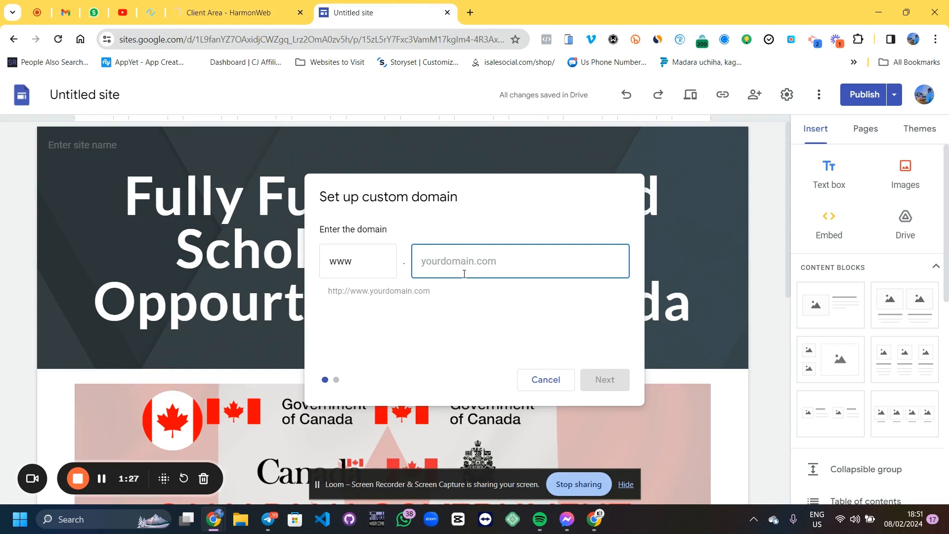
type("demo-tutorial-yt.com")
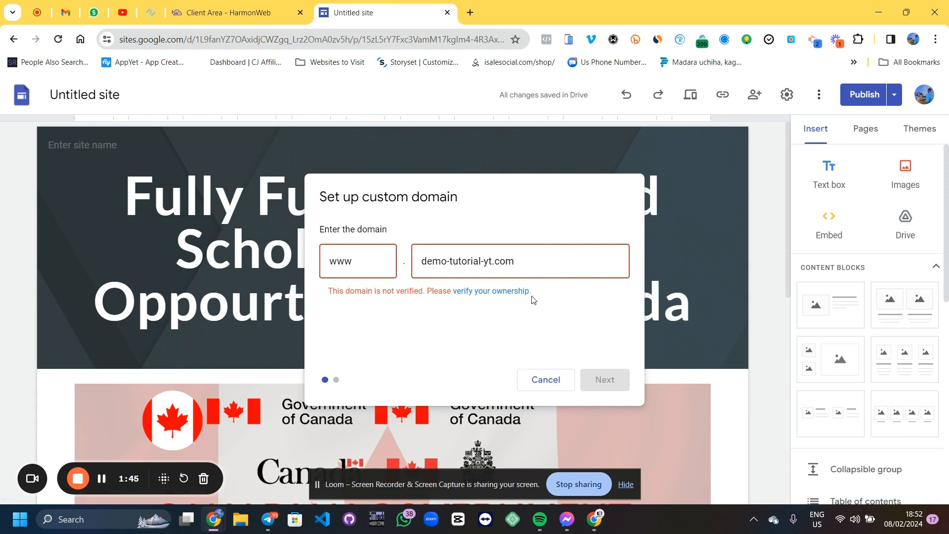
left_click(504, 294)
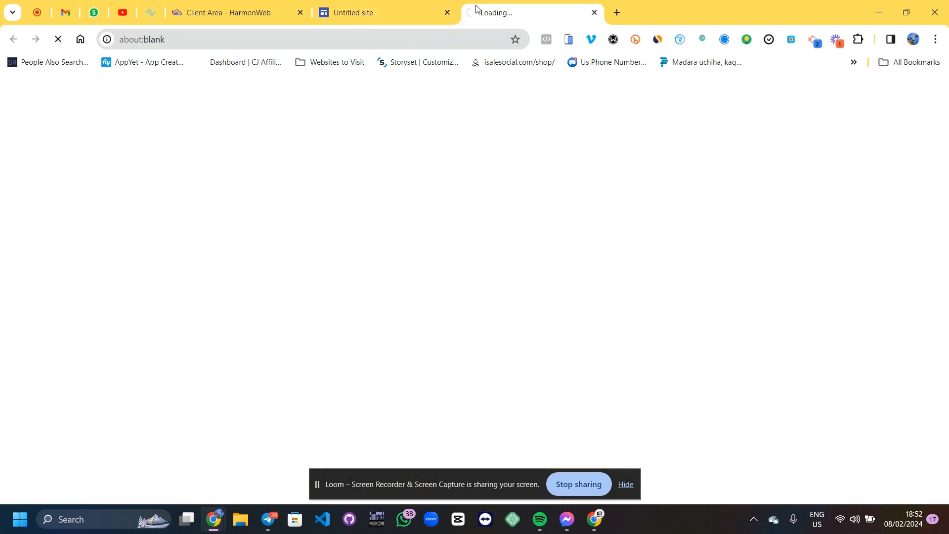
left_click(284, 4)
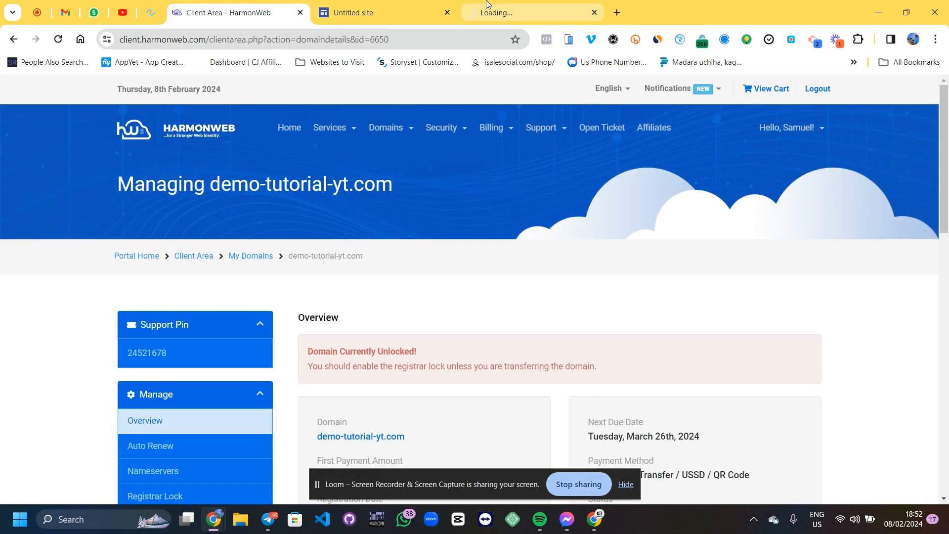
left_click(494, 6)
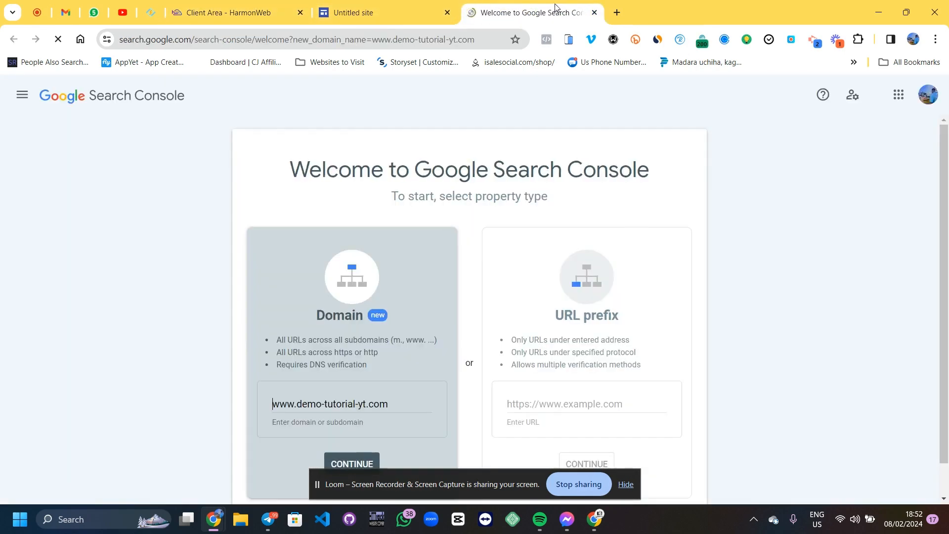
scroll(594, 248, "down", 1)
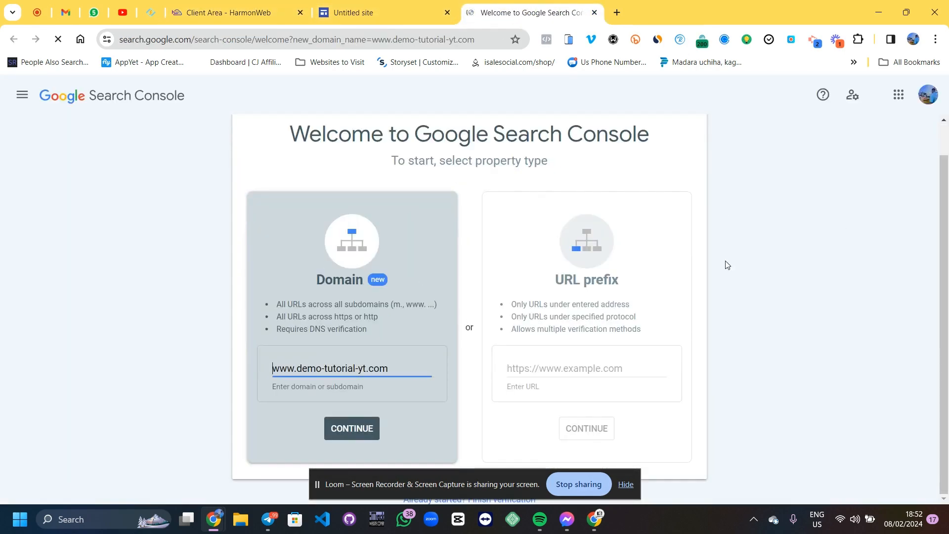
left_click(353, 434)
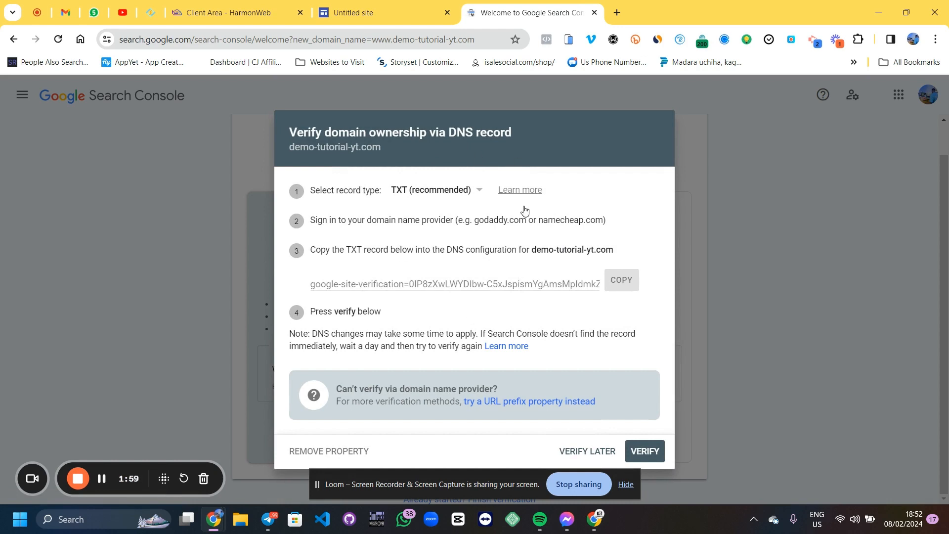
Choose TXT (recommended) as the DNS verification record type after checking the domain's hosting overview
left_click(230, 12)
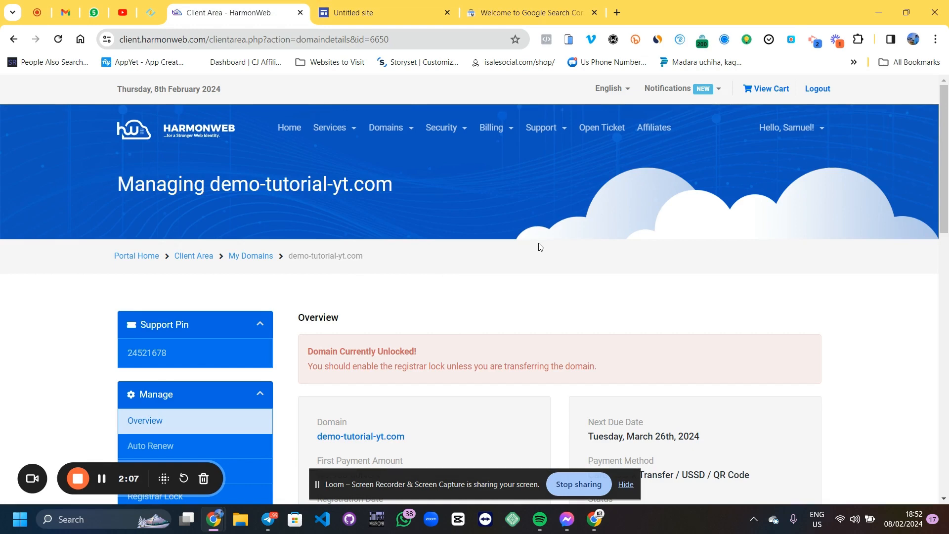
scroll(542, 223, "down", 5)
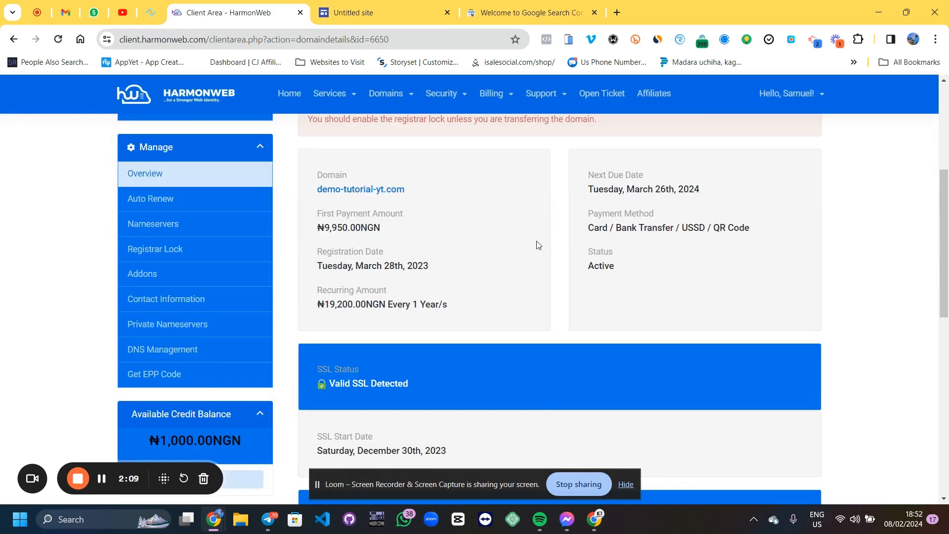
scroll(539, 242, "up", 3)
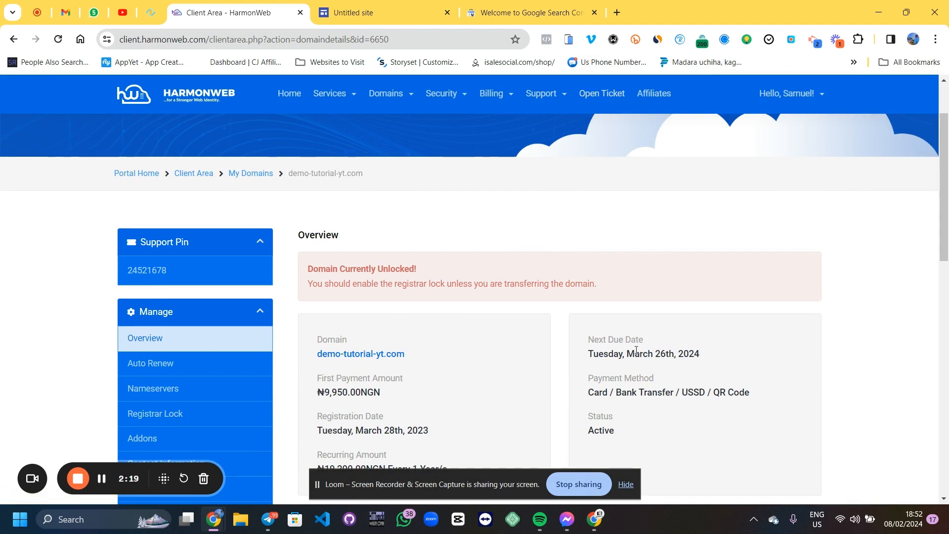
left_click(485, 7)
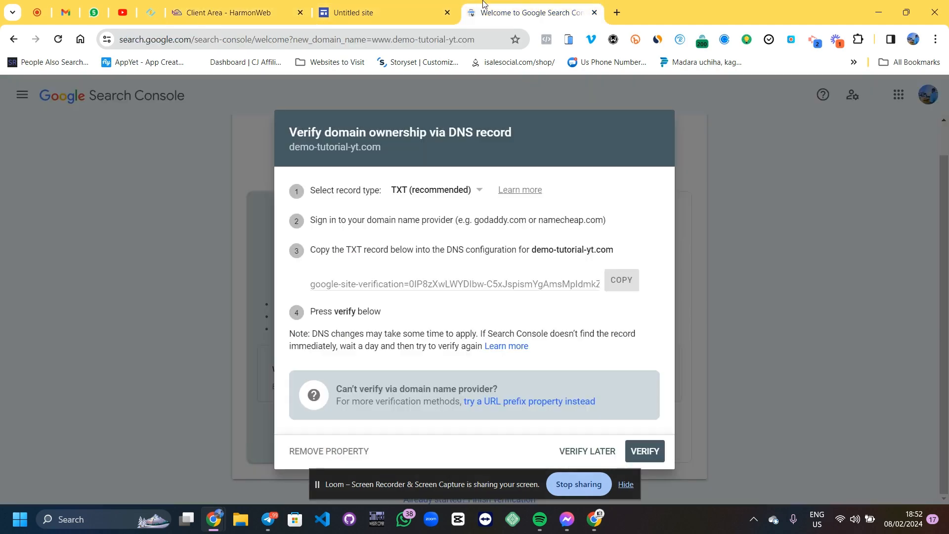
left_click(442, 191)
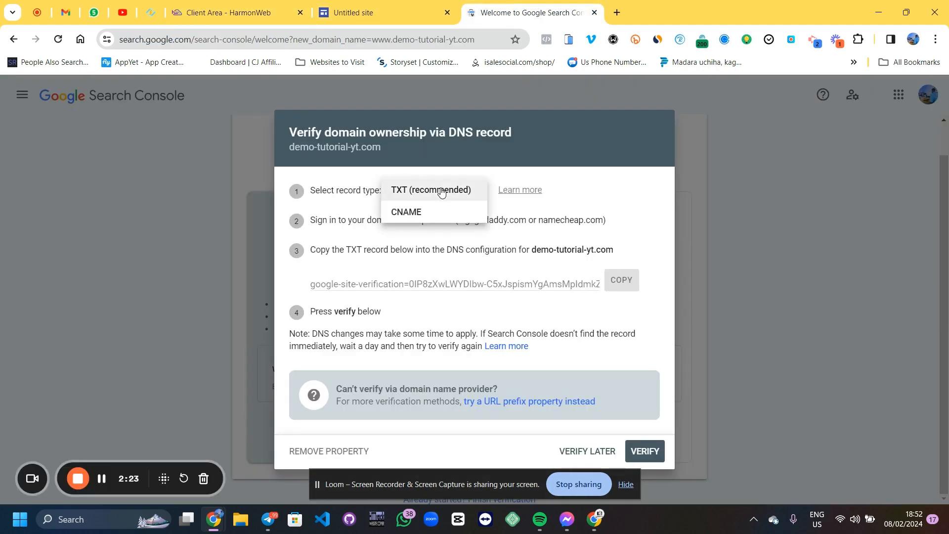
left_click(432, 190)
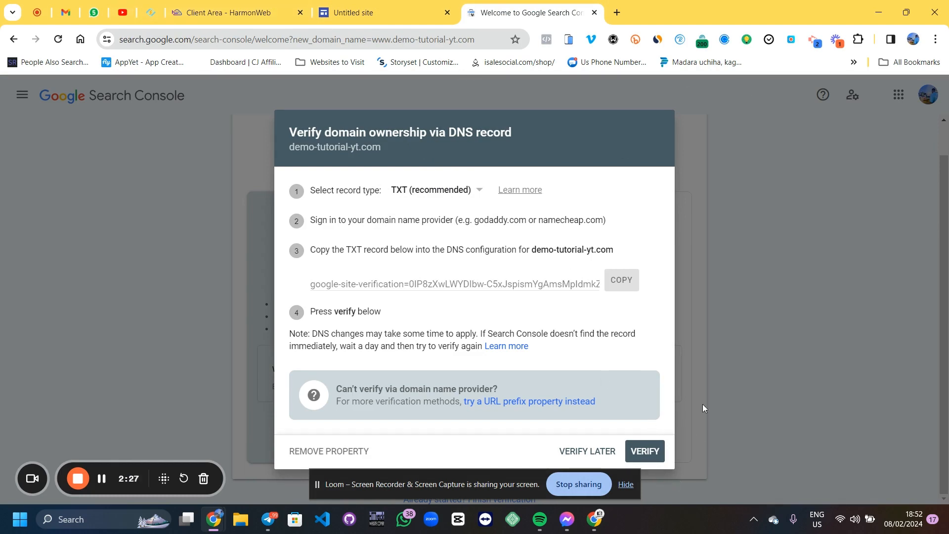
Copy the TXT verification record from the Search Console dialog
left_click(285, 11)
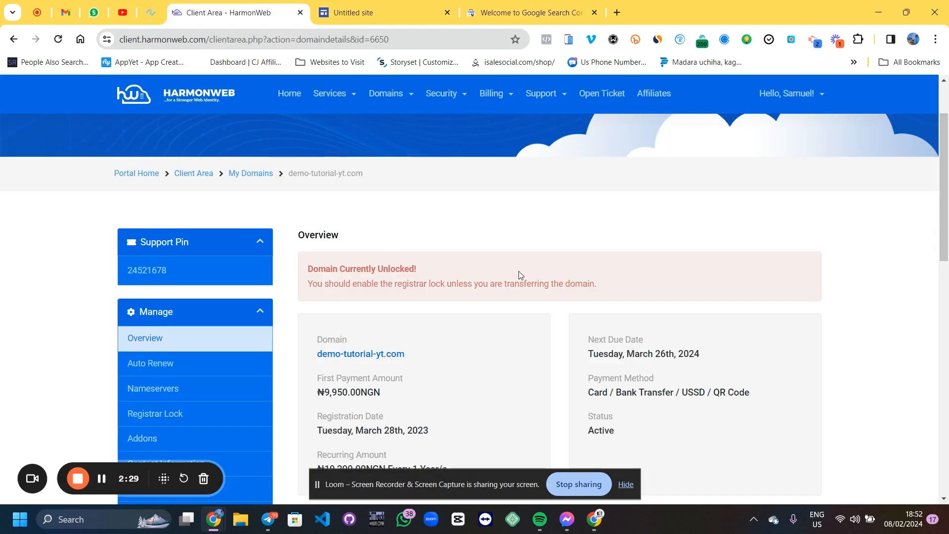
left_click(200, 176)
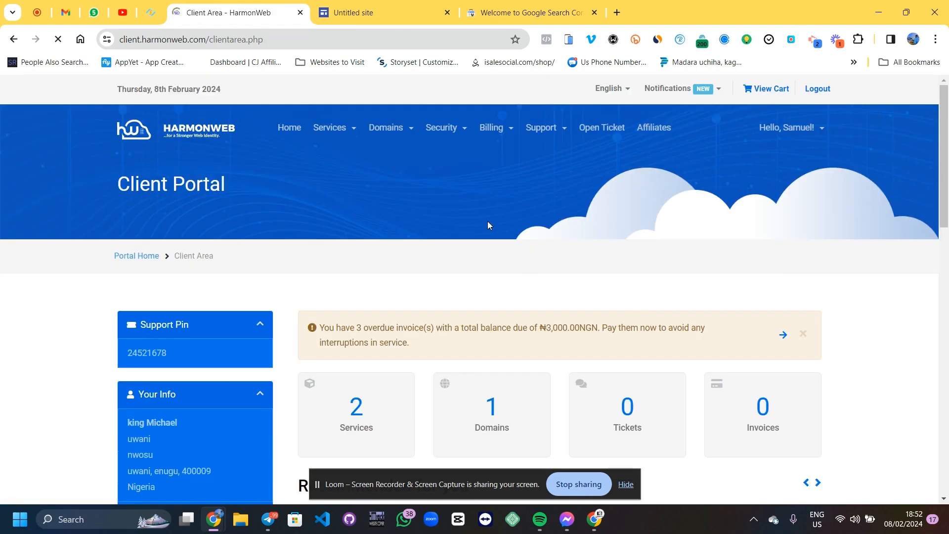
scroll(487, 221, "down", 4)
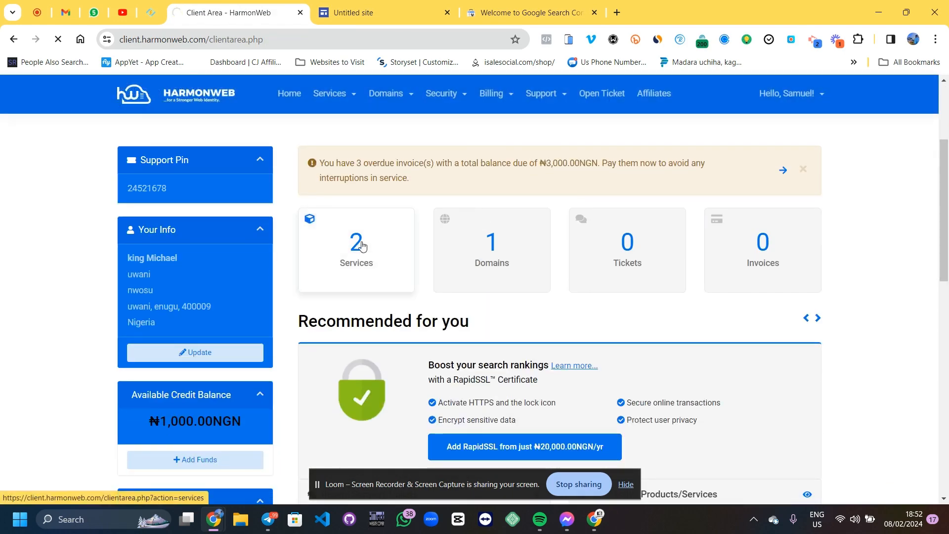
left_click(531, 12)
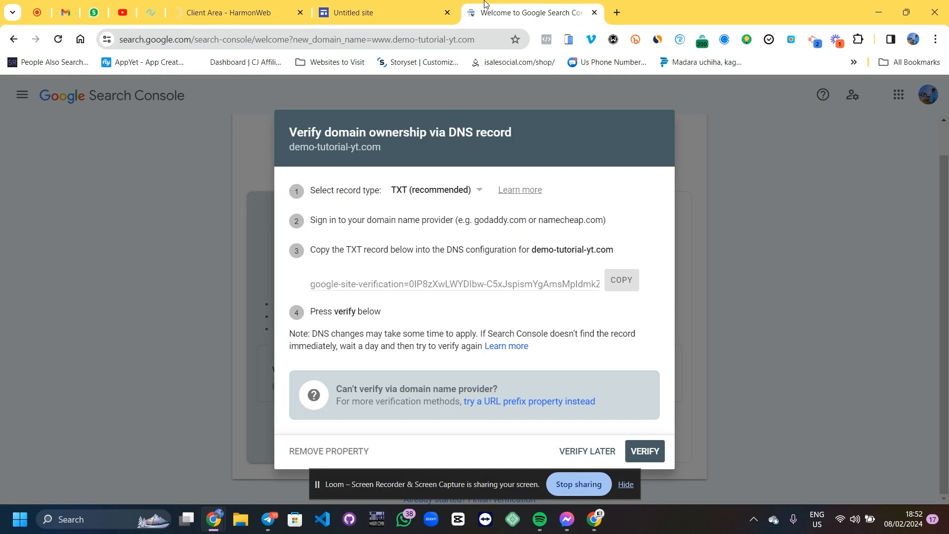
left_click(613, 289)
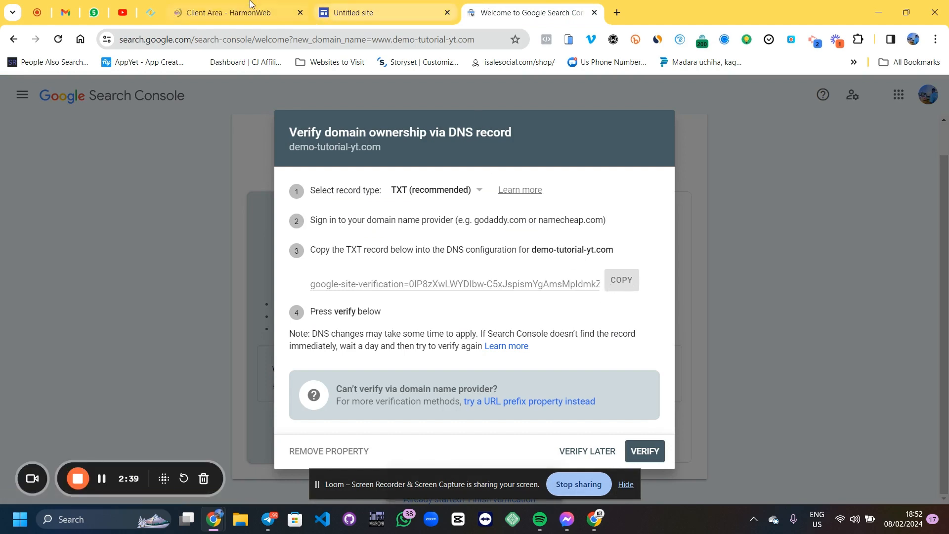
Open cPanel for the demo-tutorial-yt.com Business Starter hosting from the HarmonWeb client area
left_click(228, 12)
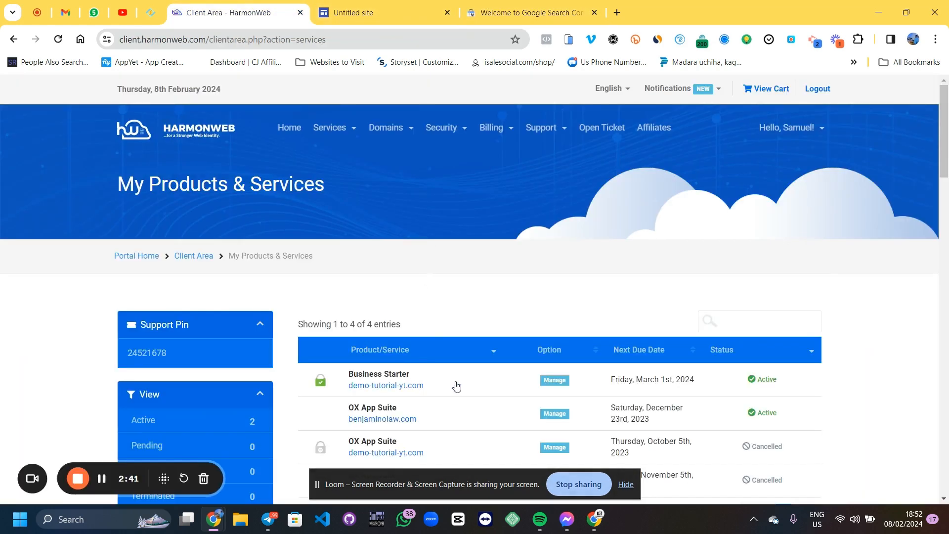
scroll(495, 347, "down", 3)
scroll(512, 322, "down", 1)
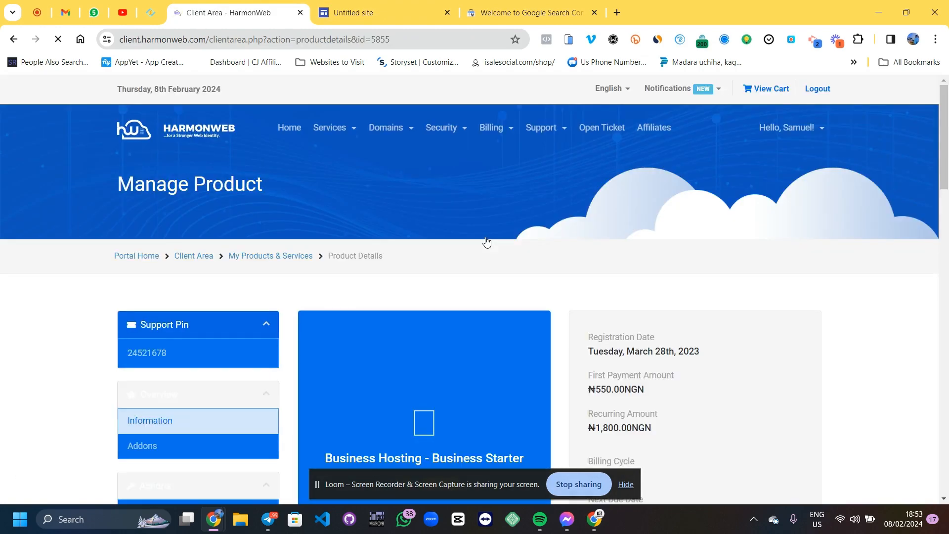
scroll(487, 242, "down", 15)
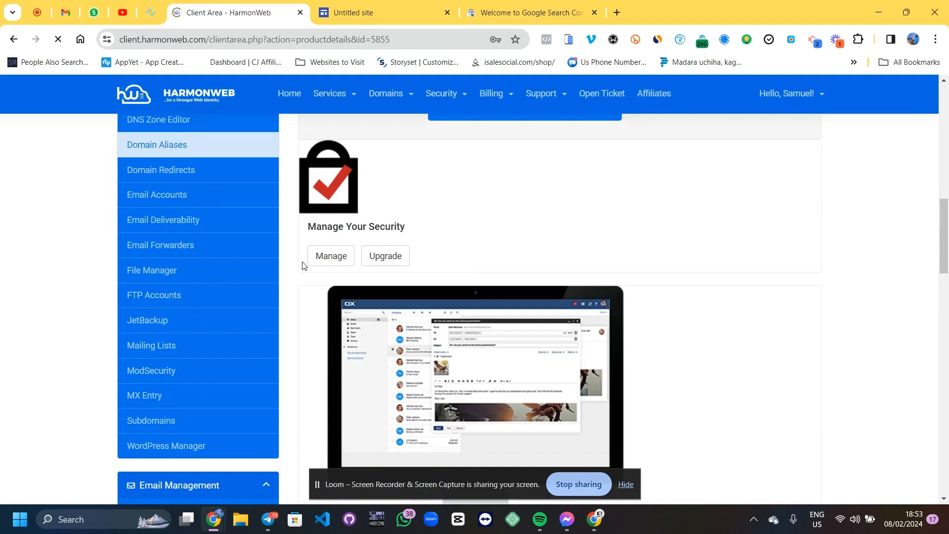
scroll(423, 255, "down", 8)
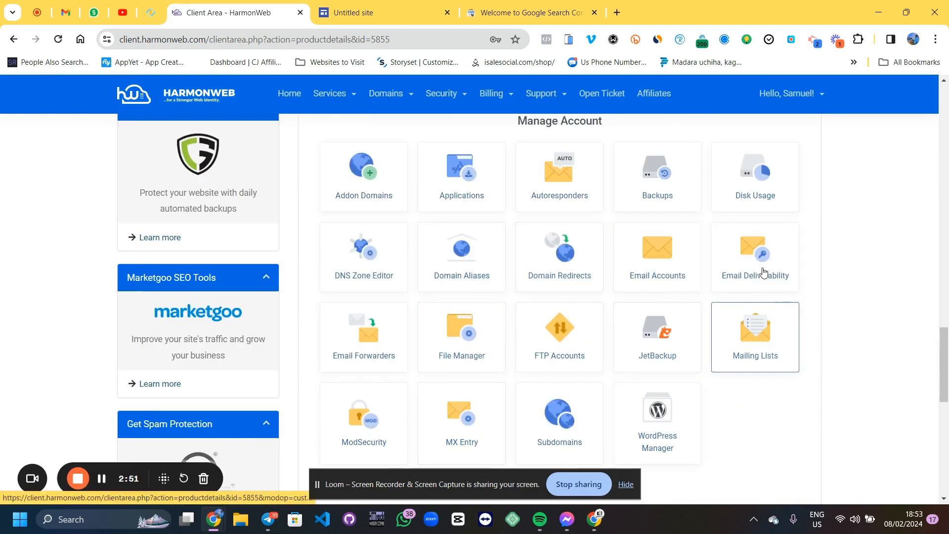
scroll(465, 336, "down", 3)
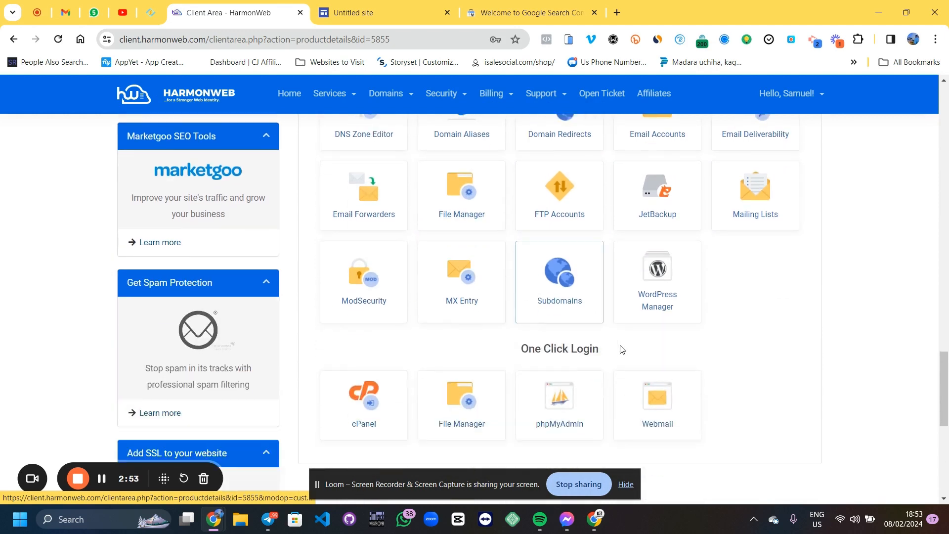
left_click(391, 399)
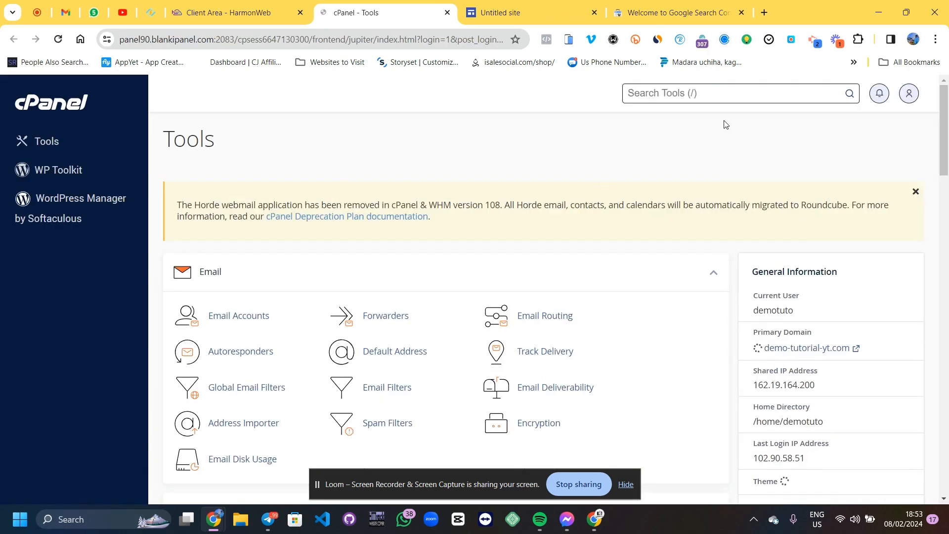
Search the cPanel tools for the Zone Editor and open the DNS zone of demo-tutorial-yt.com for management
key("slash")
type("zone")
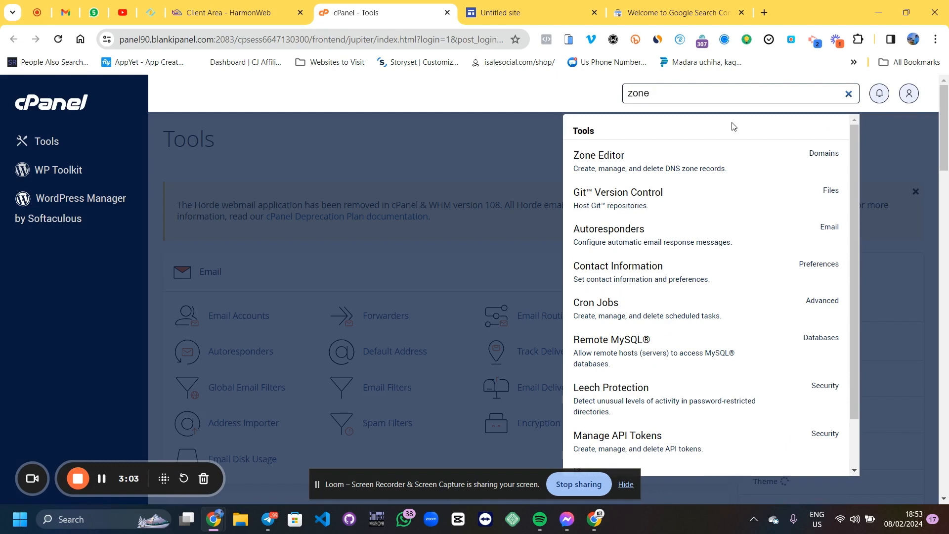
left_click(659, 159)
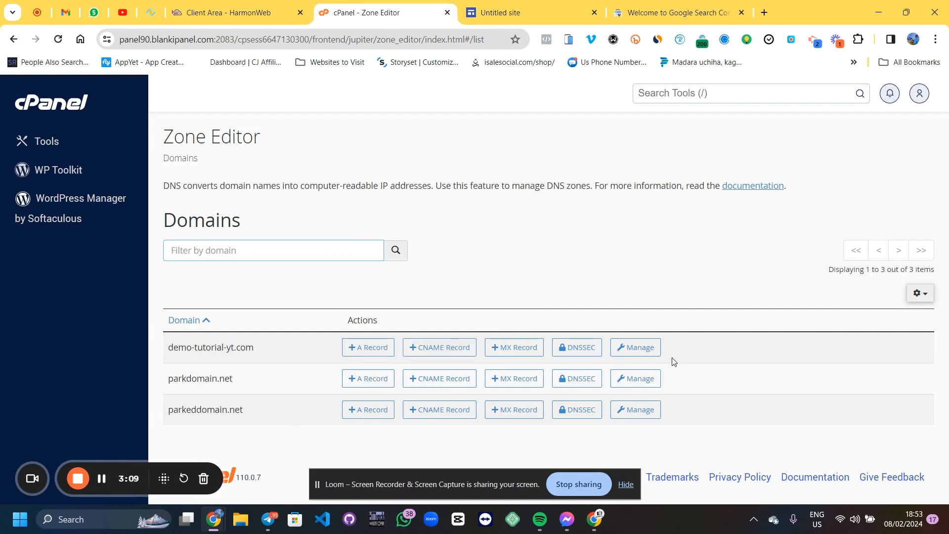
left_click(657, 349)
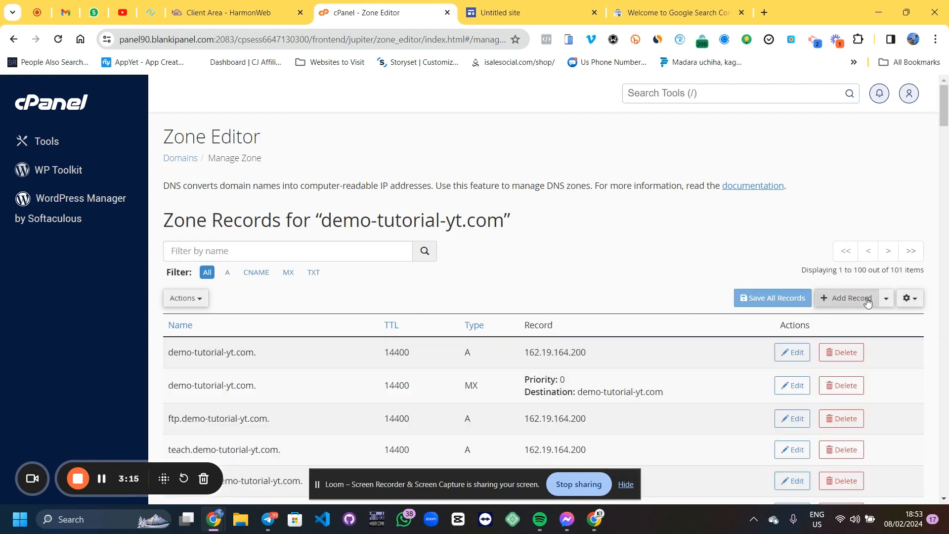
Add a new zone record named demo-tutorial-yt.com. and set its type to TXT
left_click(867, 302)
left_click(274, 355)
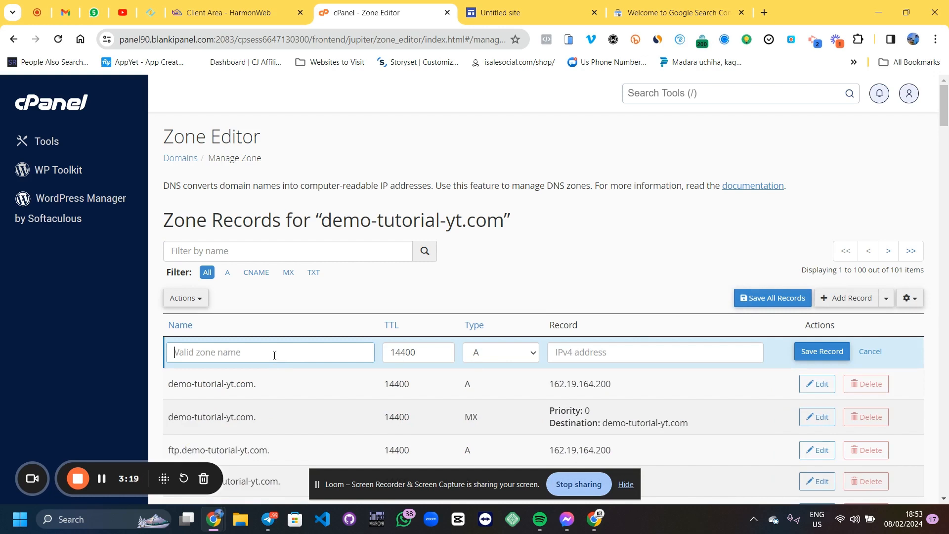
key("super+v")
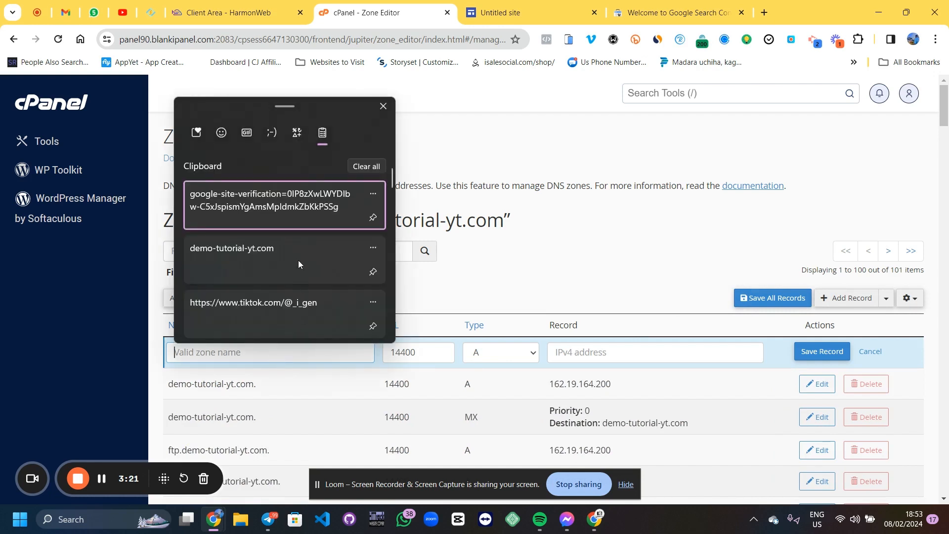
left_click(298, 260)
left_click(506, 354)
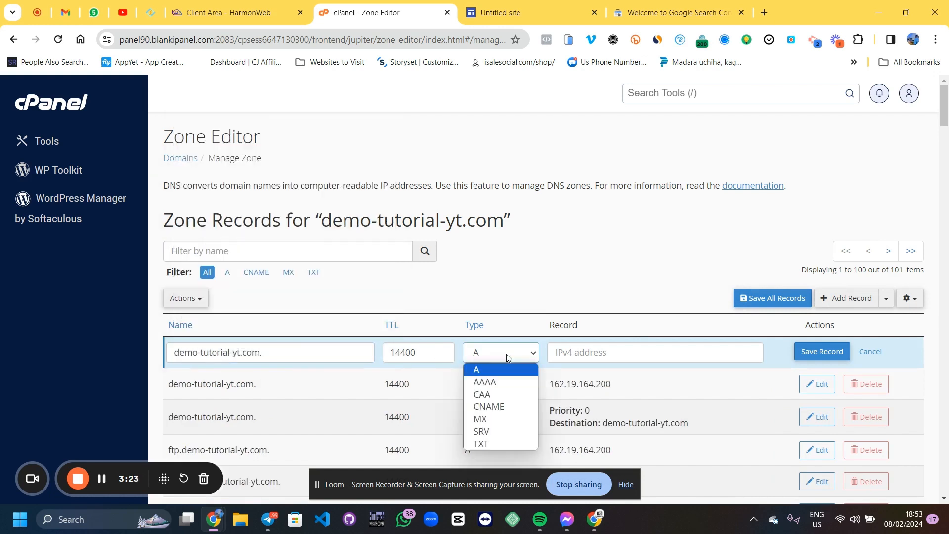
left_click(488, 443)
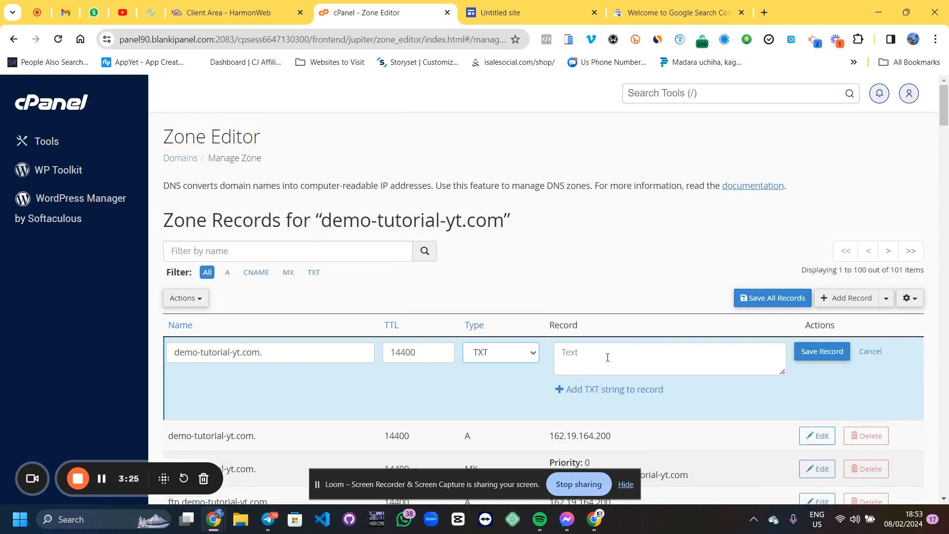
Enter the Google site verification token as the TXT record value and save the record
left_click(608, 358)
key("ctrl+v")
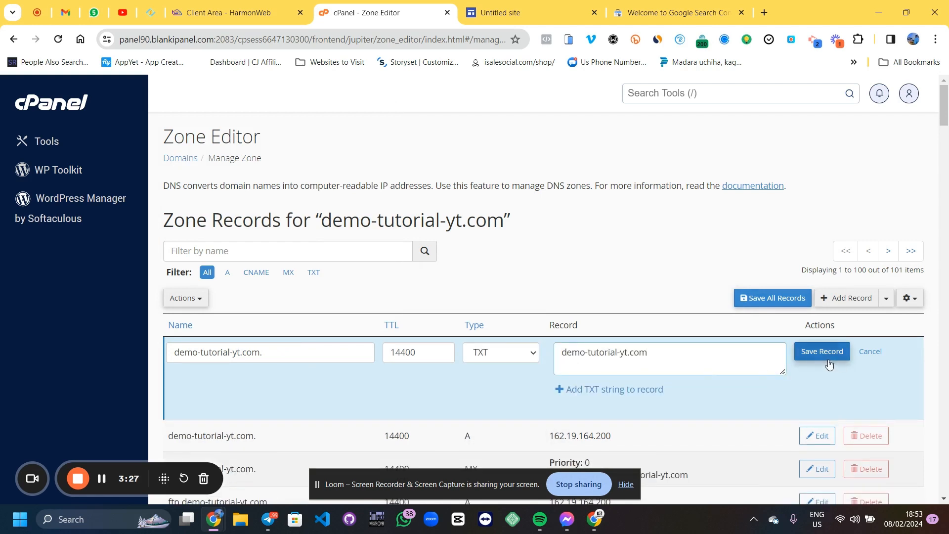
key("ctrl+a")
key("super+v")
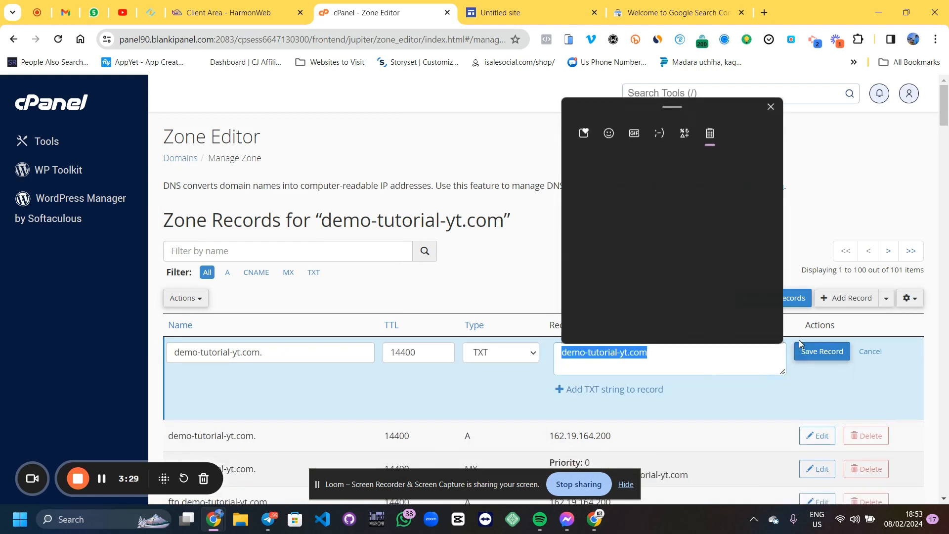
key("Return")
left_click(801, 355)
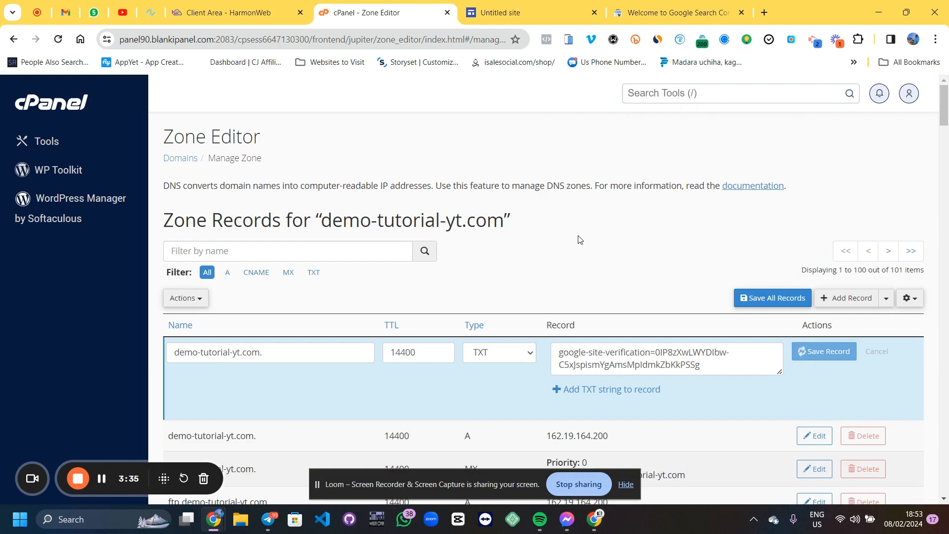
Verify the domain ownership in Search Console and go to the verified property
scroll(581, 241, "down", 2)
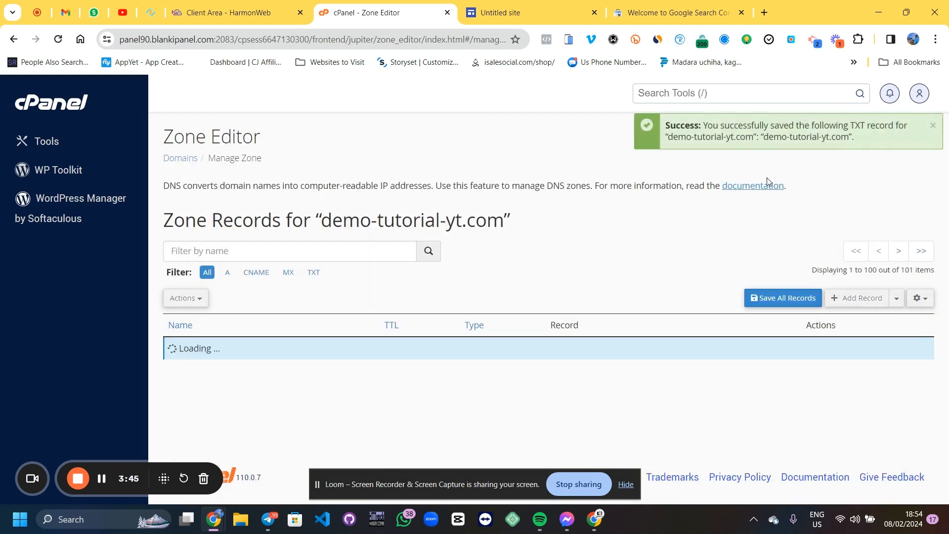
left_click(690, 5)
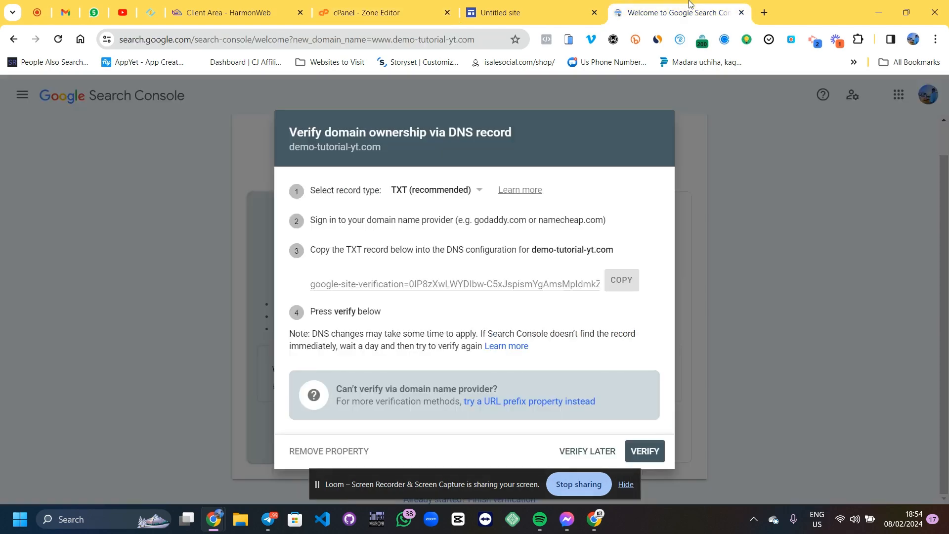
left_click(656, 455)
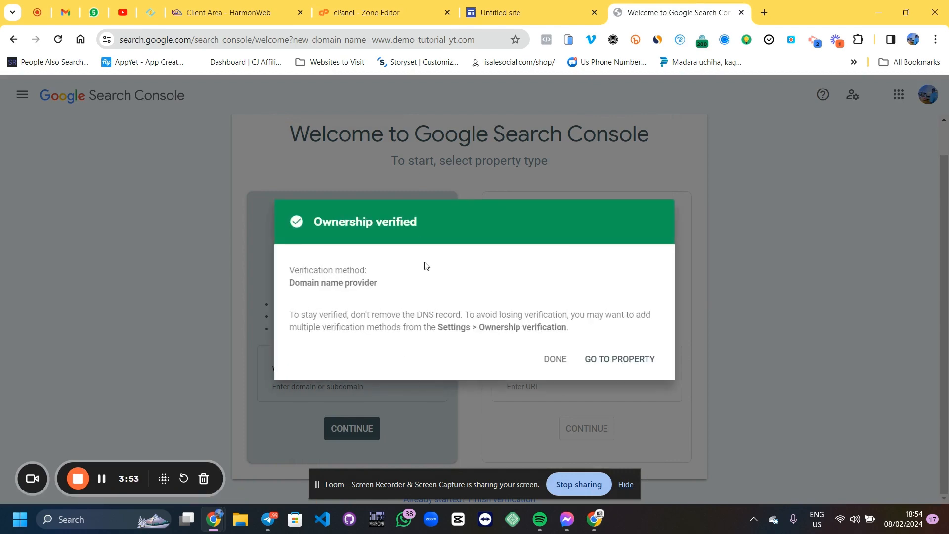
left_click(619, 360)
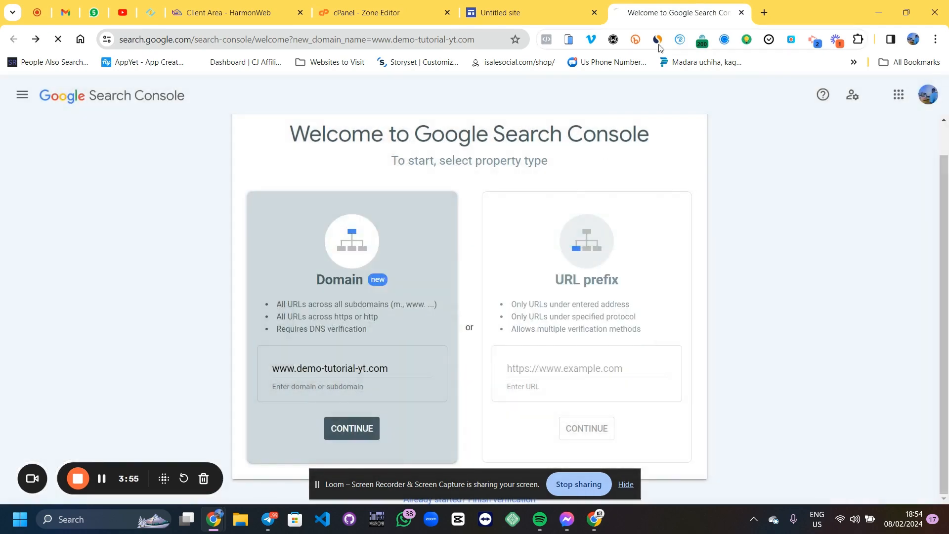
left_click(554, 5)
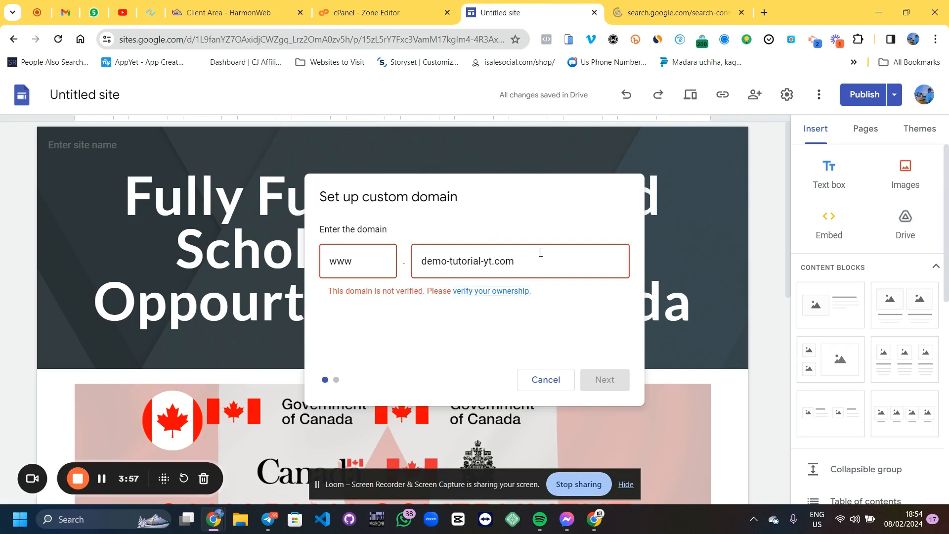
key("BackSpace")
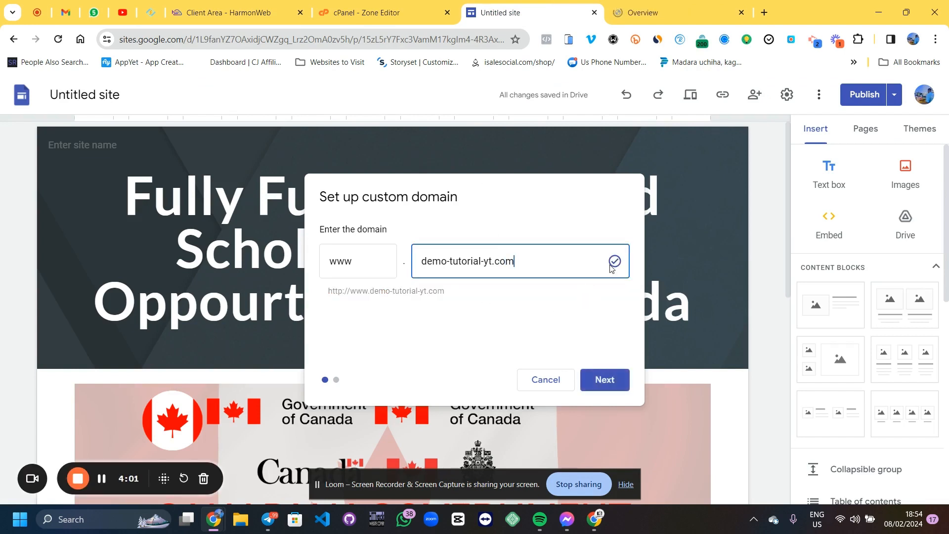
left_click(605, 393)
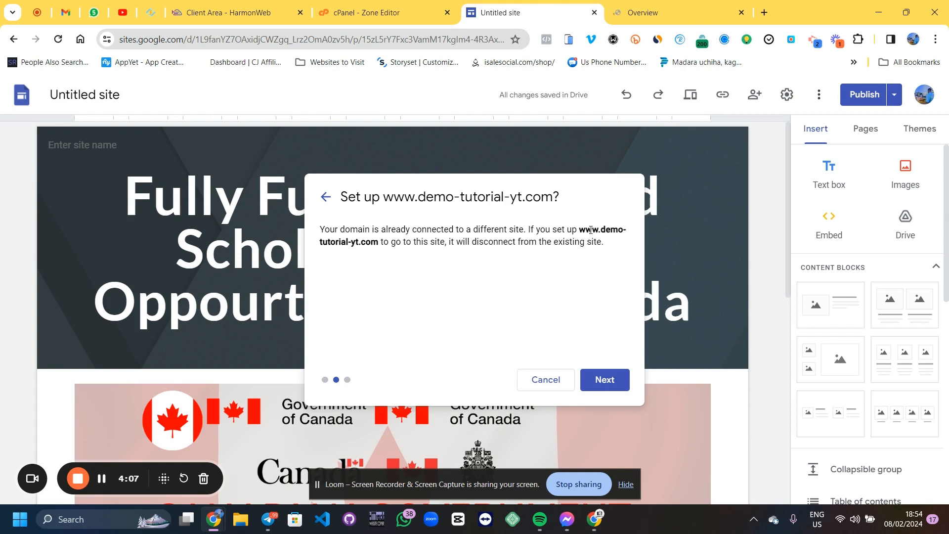
left_click(617, 381)
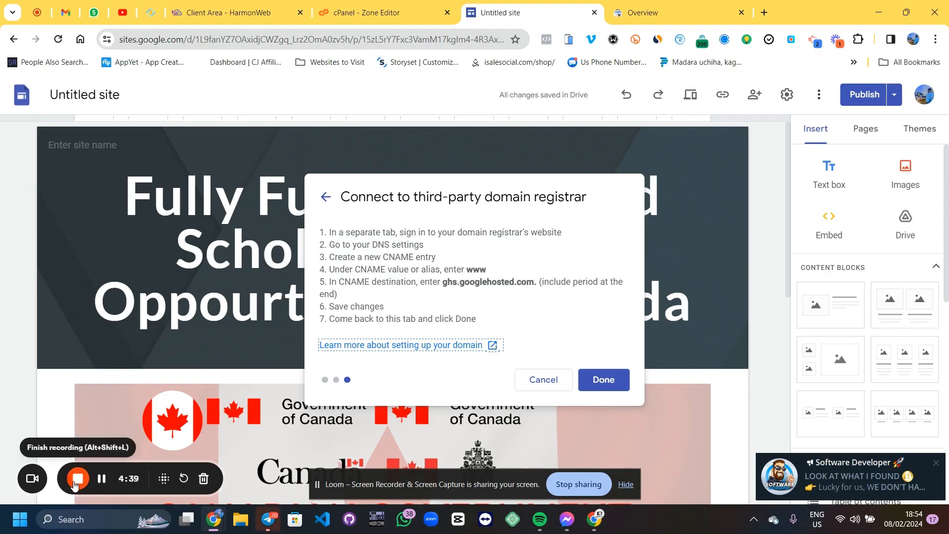
left_click(76, 482)
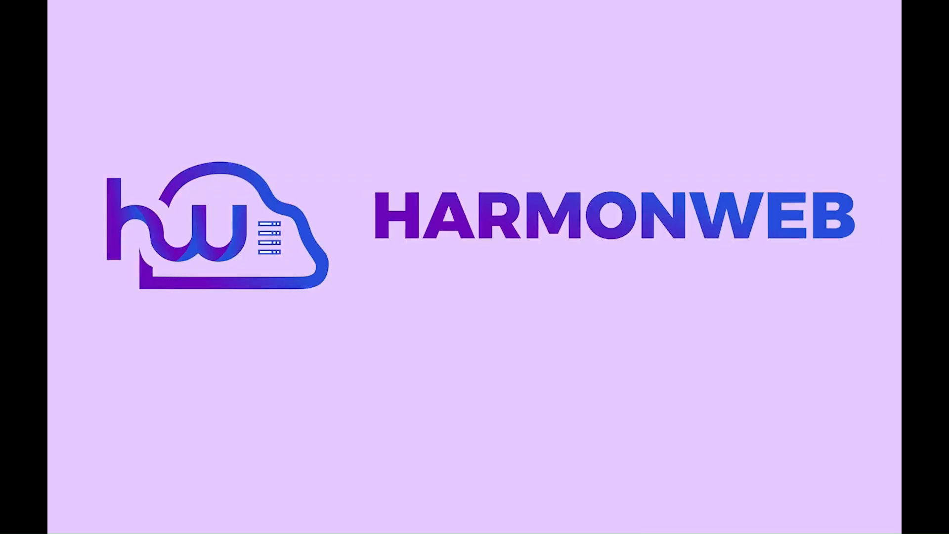